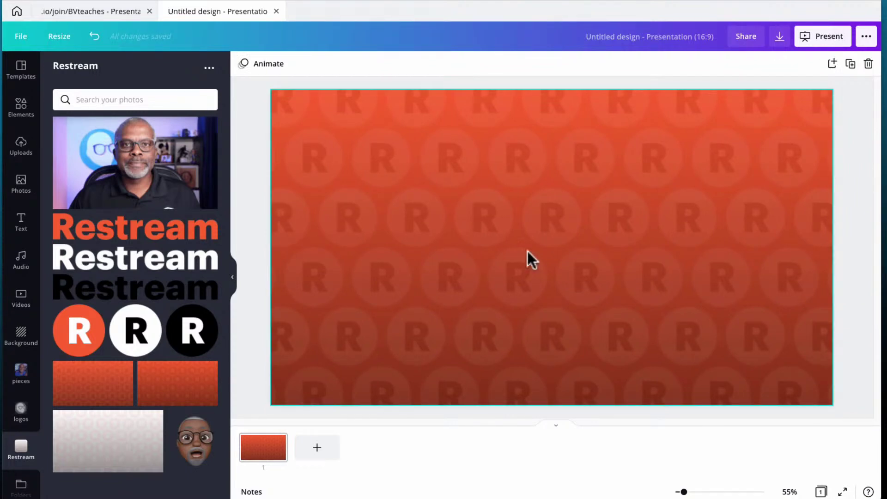
Add a square and stretch it to about 1,772 × 840, covering most of the slide
click(21, 106)
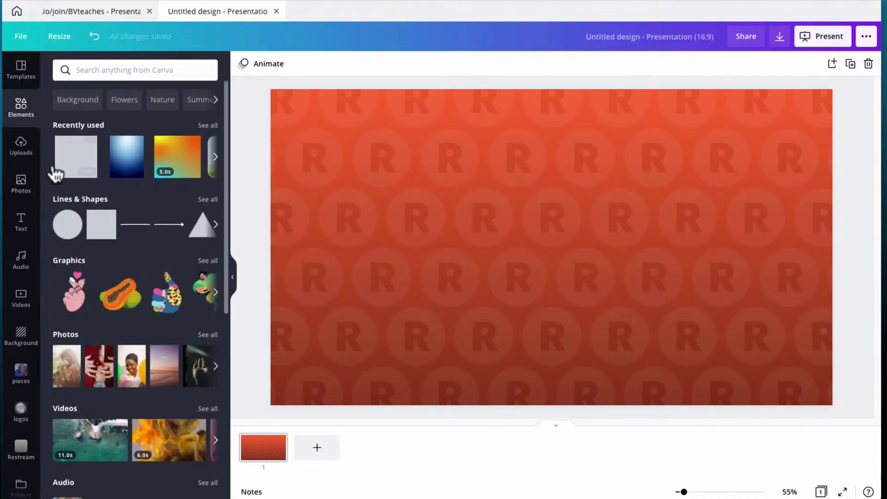
click(76, 159)
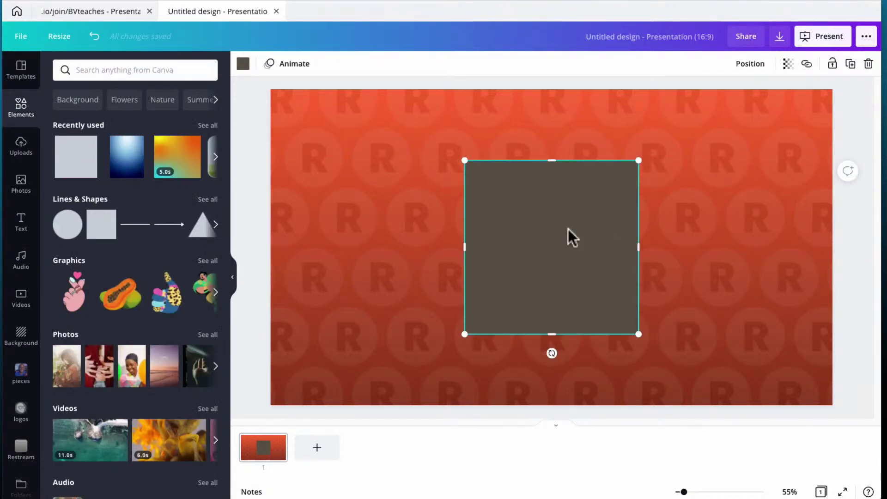
drag(639, 248, 808, 232)
drag(466, 250, 289, 270)
mouse_move(548, 161)
mouse_down()
mouse_move(539, 109)
mouse_move(554, 146)
mouse_up()
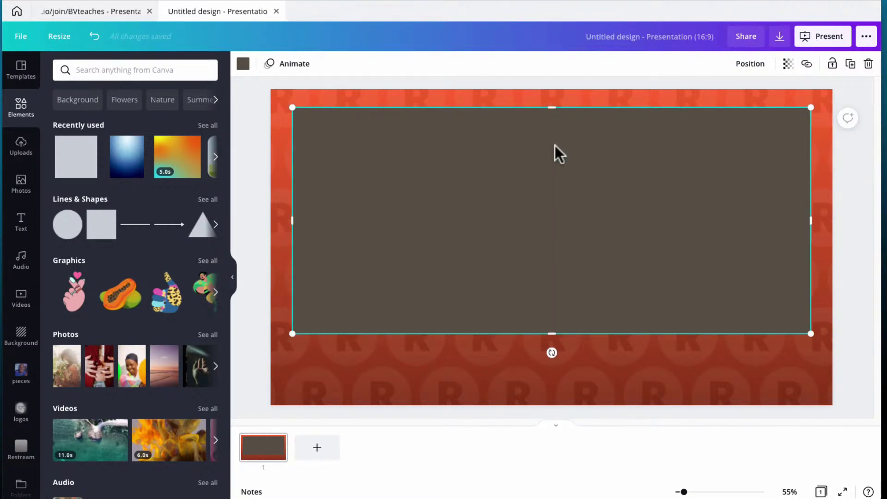
drag(552, 334, 549, 354)
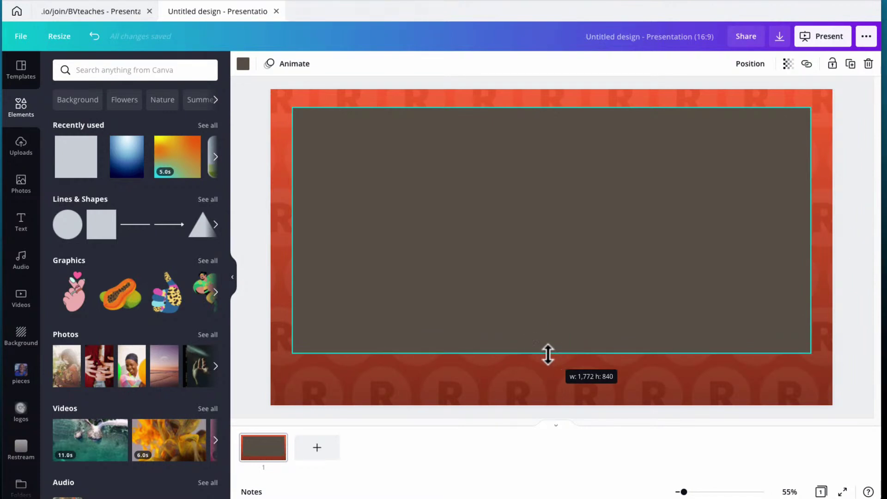
Fill the rectangle with the near-black brand swatch, leaving the orange border visible
click(242, 65)
click(151, 186)
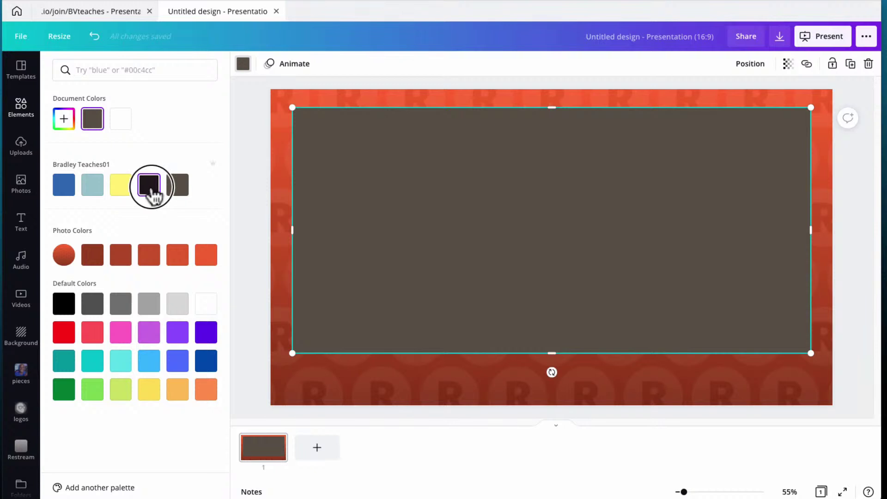
click(250, 166)
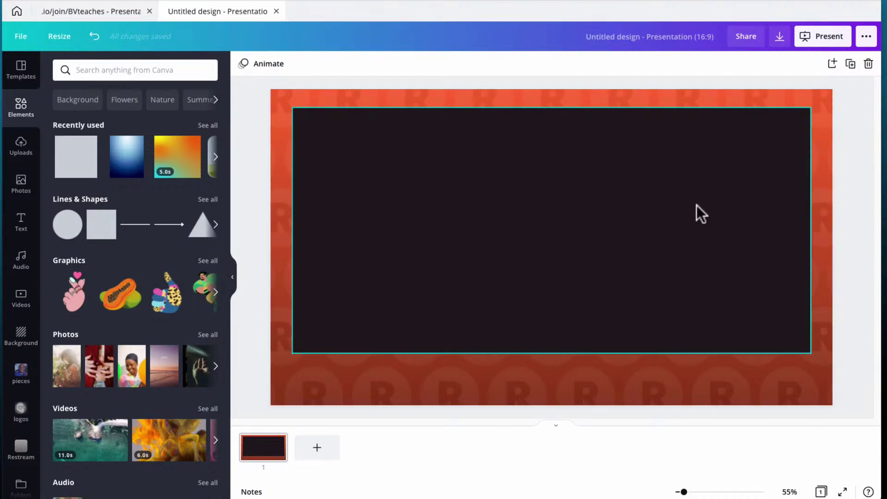
Duplicate the framed slide three times to make four identical pages
click(244, 455)
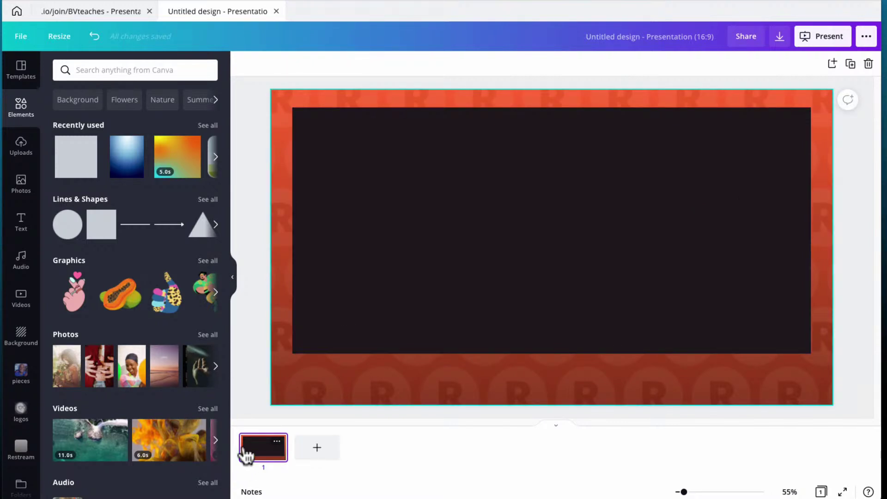
click(850, 65)
click(850, 64)
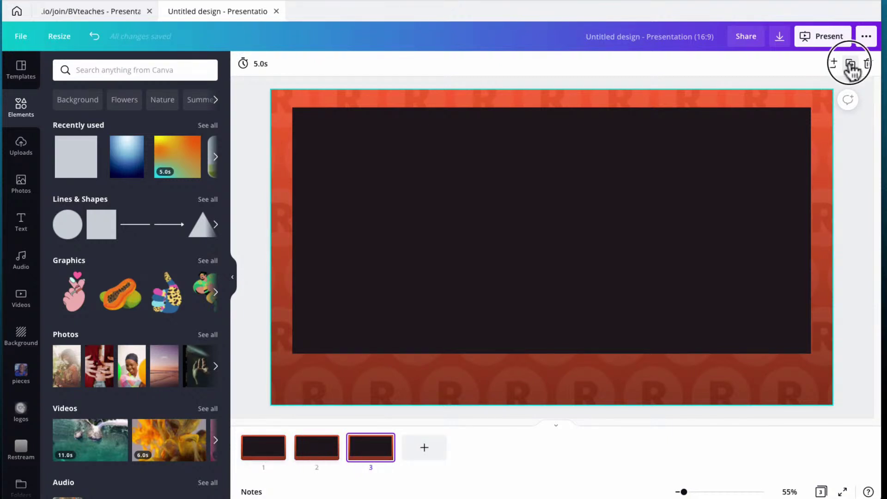
click(851, 65)
Go to slide 2 and open the Restream brand asset folder
click(265, 456)
click(314, 450)
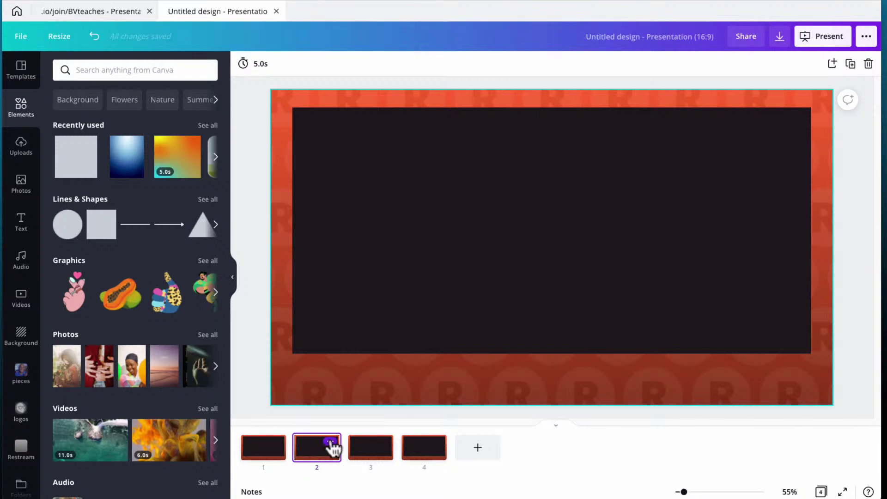
click(21, 451)
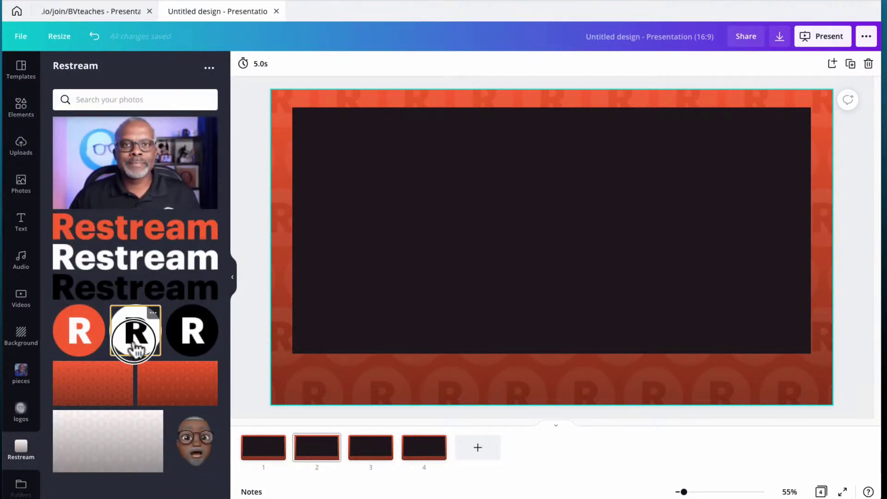
Place the white circular R logo at 305×305 in slide 2's top-left corner, then duplicate slide 2
click(134, 335)
drag(531, 319, 356, 235)
drag(465, 266, 323, 144)
click(249, 179)
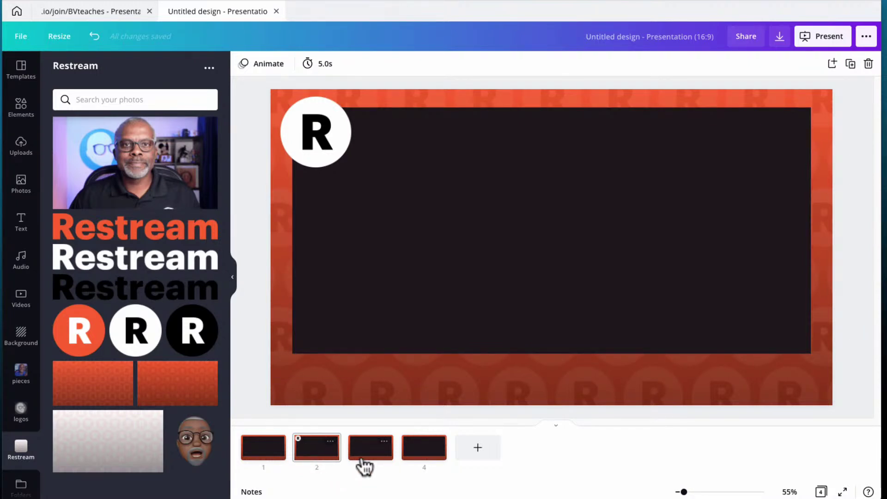
click(322, 457)
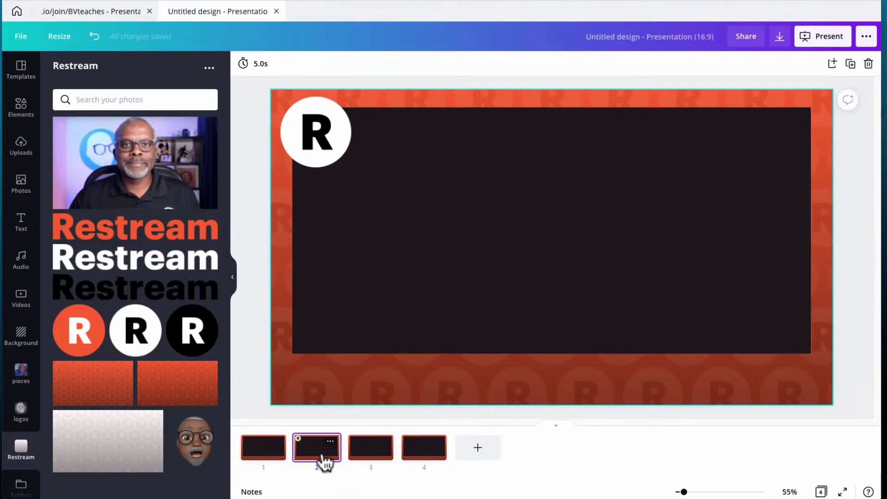
click(851, 64)
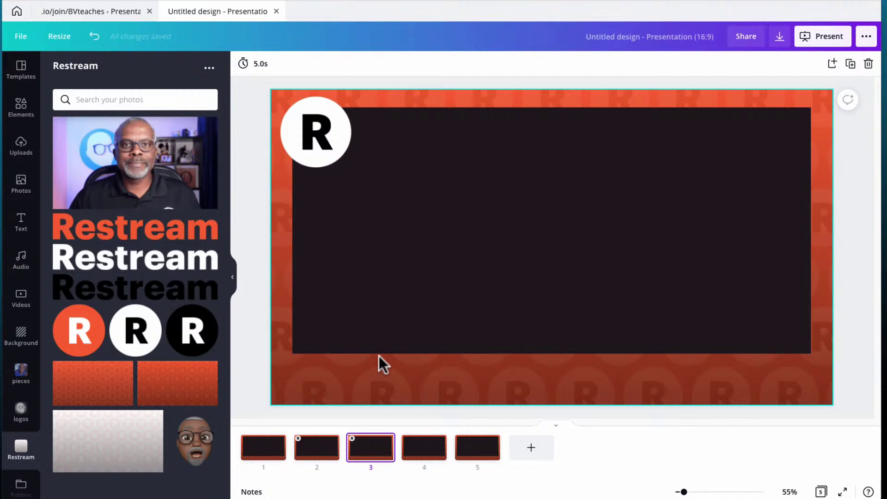
Paste the name and 'The Video Graphics Guru' lower-third onto slide 3's bottom-left, then review slides 2–4
key(ctrl+v)
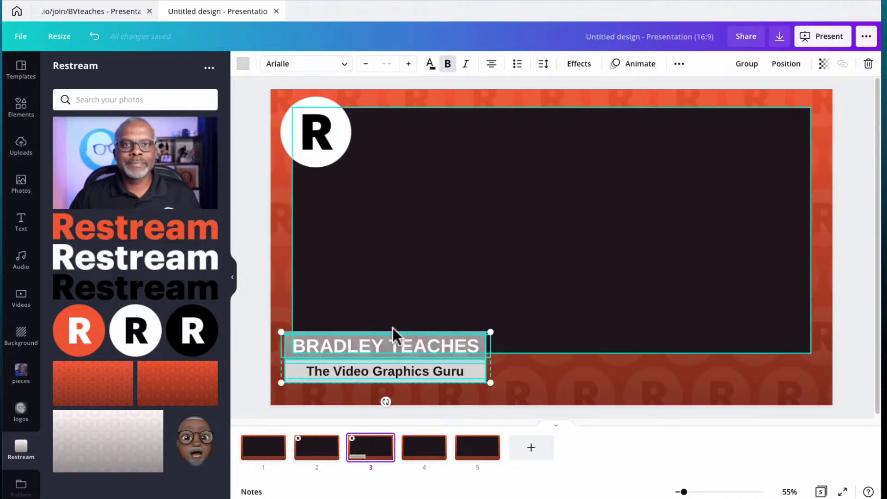
click(254, 328)
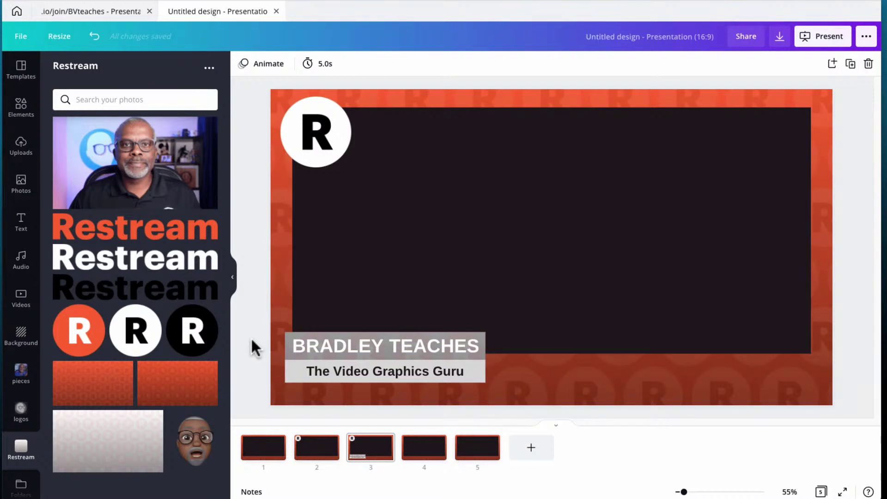
mouse_move(277, 443)
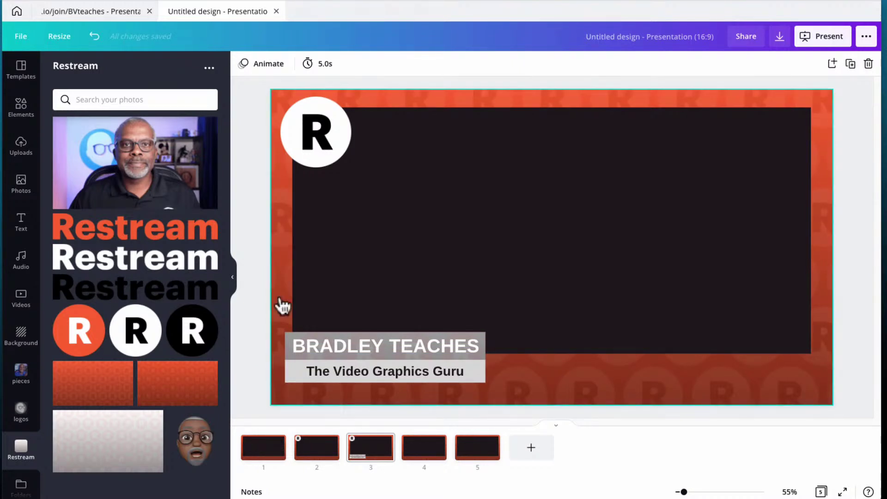
click(318, 457)
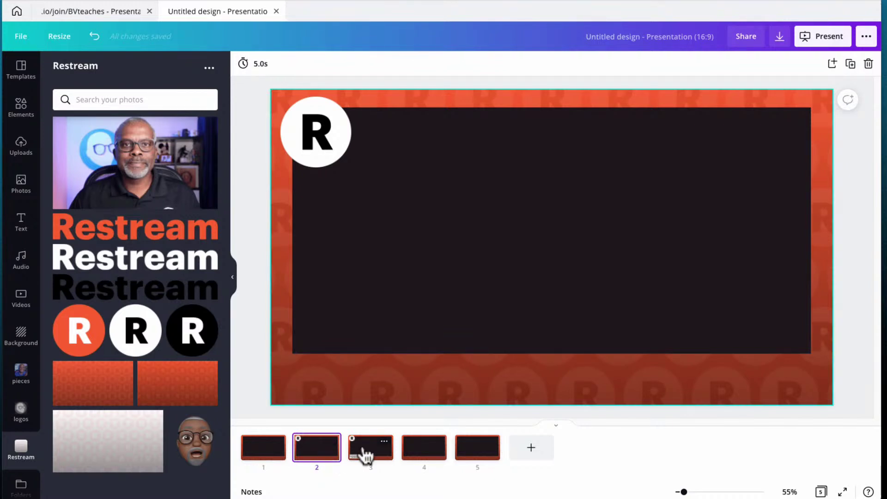
click(367, 456)
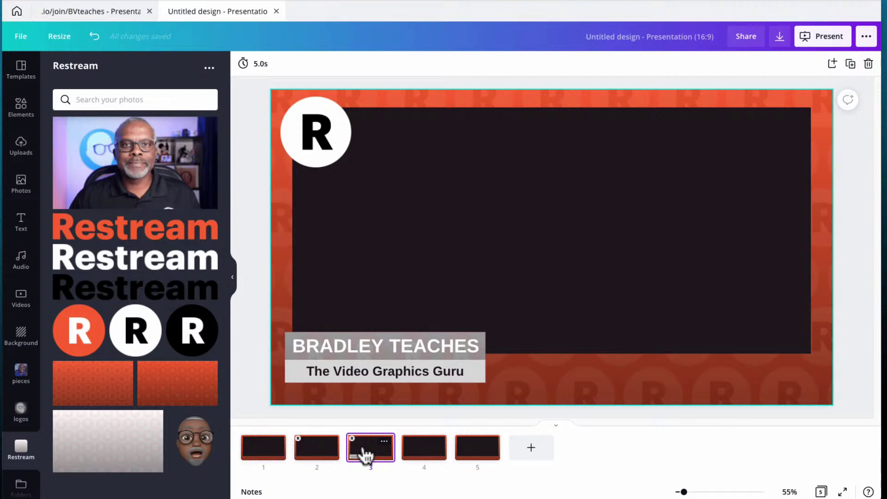
click(422, 457)
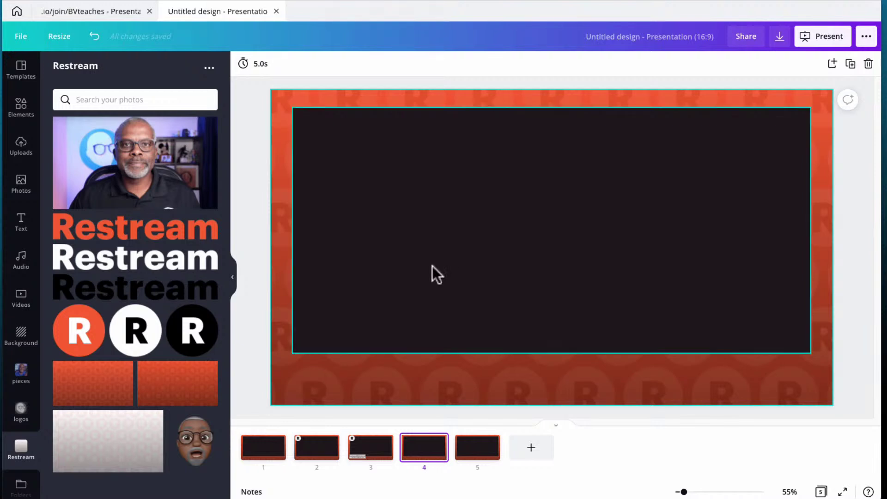
key(ctrl+v)
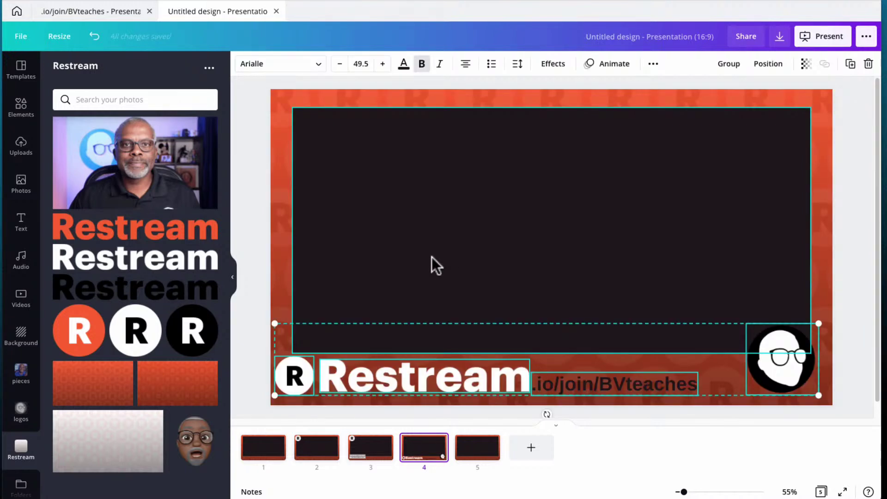
click(249, 369)
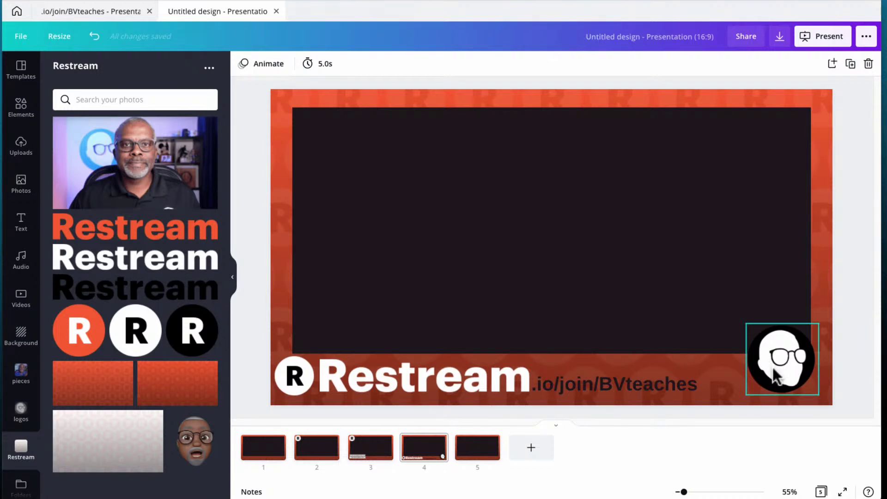
double_click(578, 386)
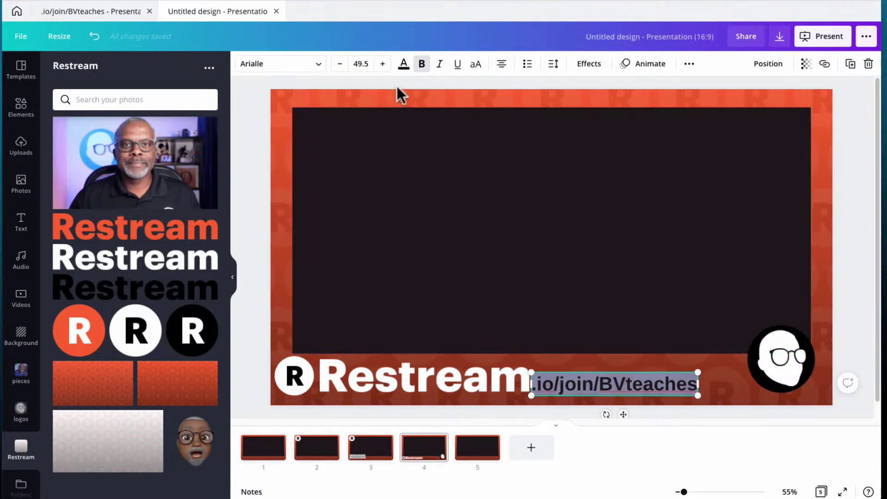
click(403, 65)
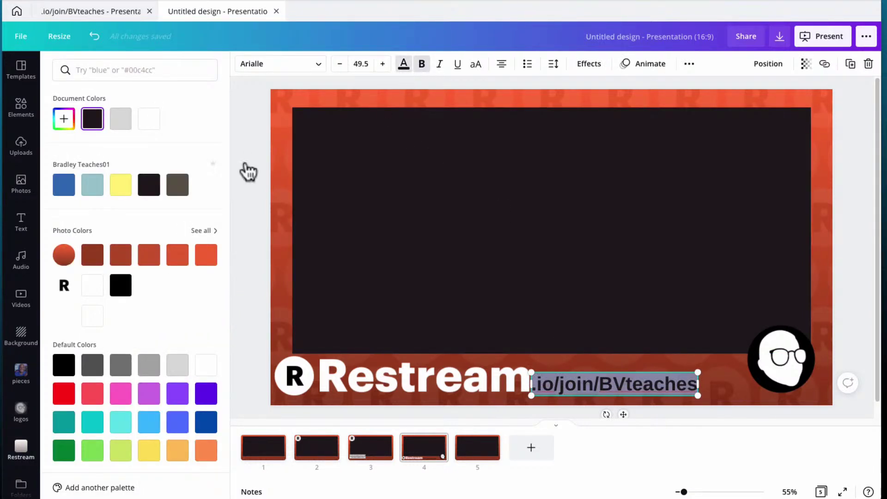
click(149, 119)
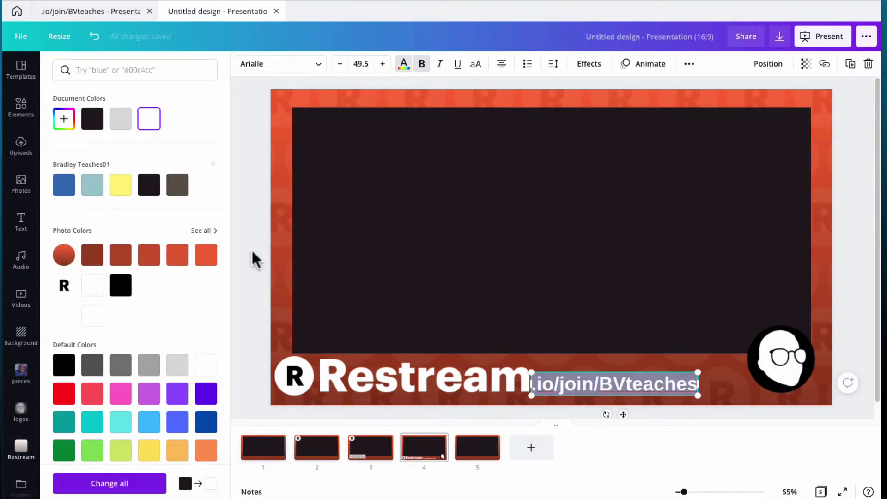
click(251, 249)
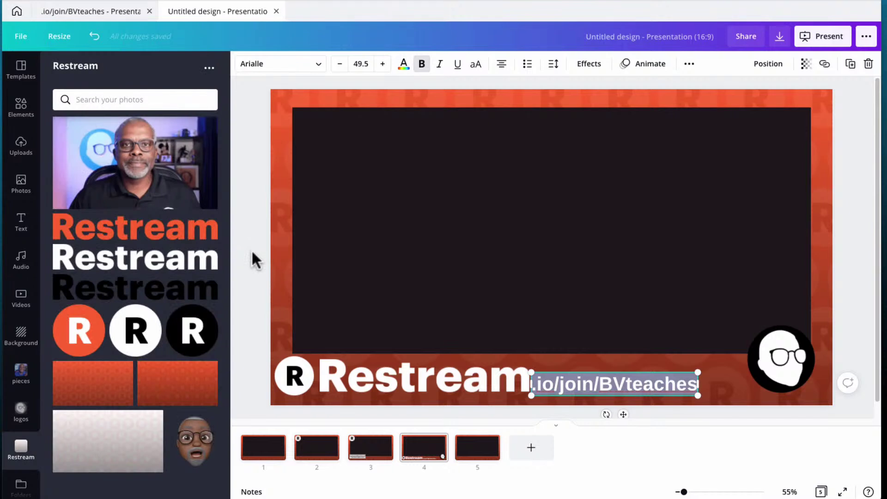
click(22, 413)
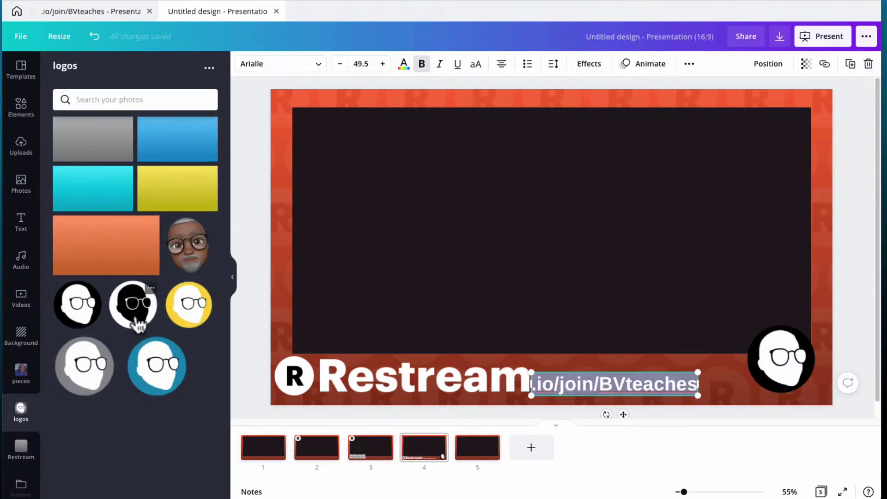
Add the grey-circle avatar and size it over the black avatar in slide 4's bottom-right
click(80, 375)
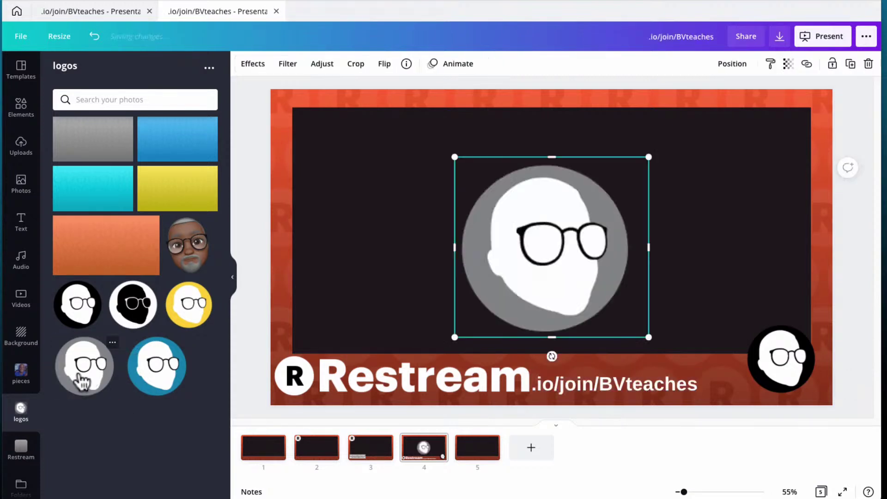
drag(604, 248, 662, 242)
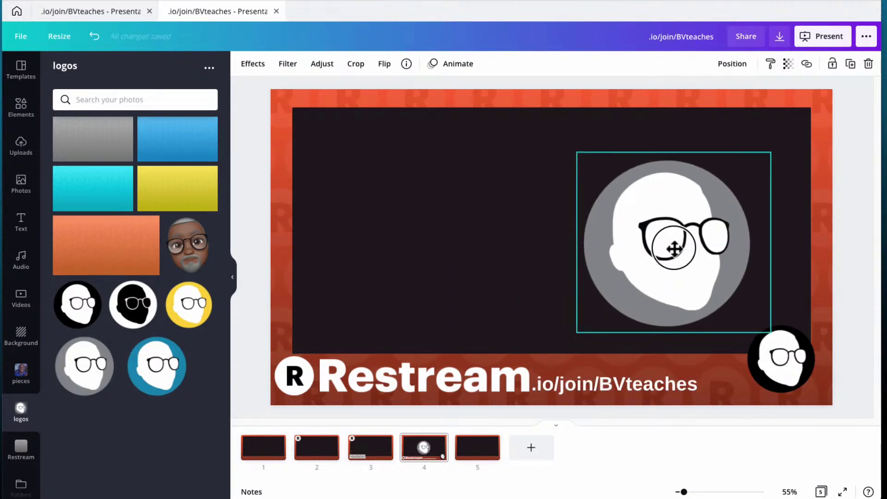
drag(577, 152, 683, 267)
drag(733, 303, 780, 358)
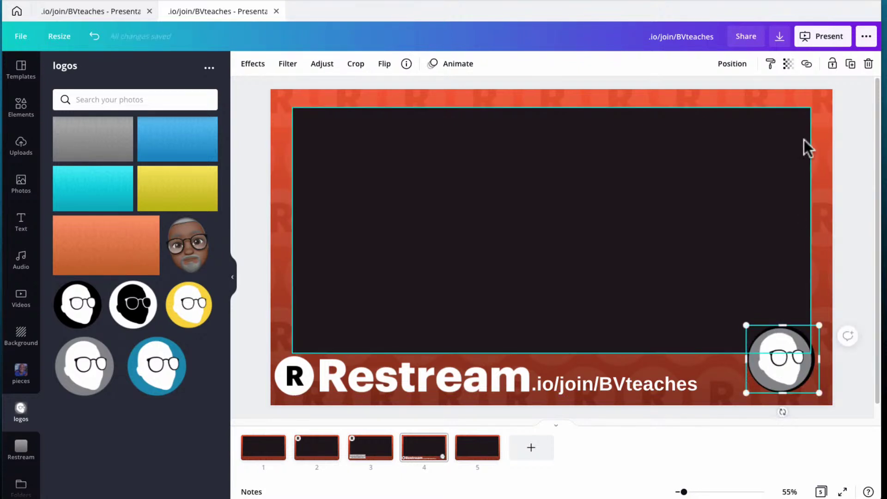
Send the grey avatar backward and undo it, then enlarge it slightly and nudge it into the corner
click(731, 66)
click(693, 102)
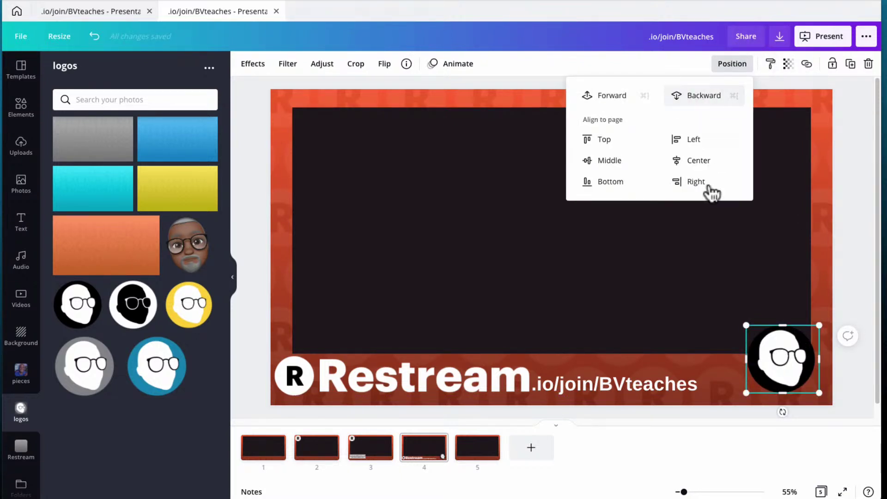
click(781, 363)
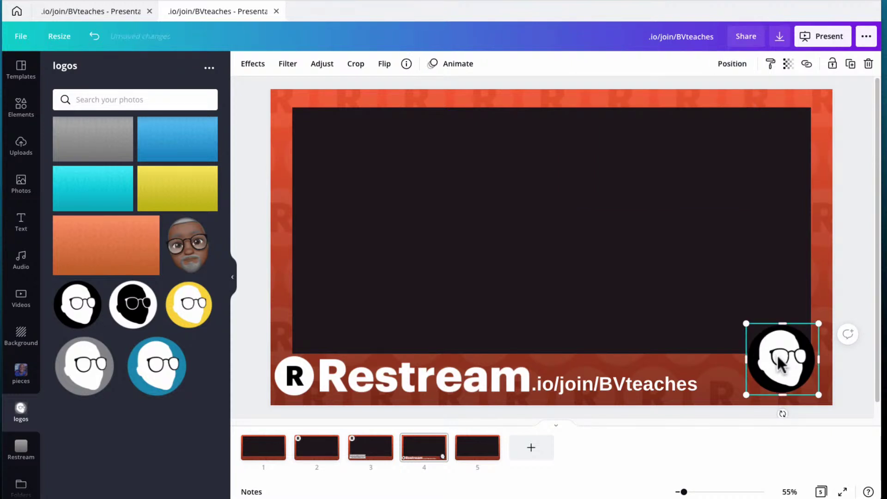
key(ctrl+z)
click(728, 352)
click(780, 369)
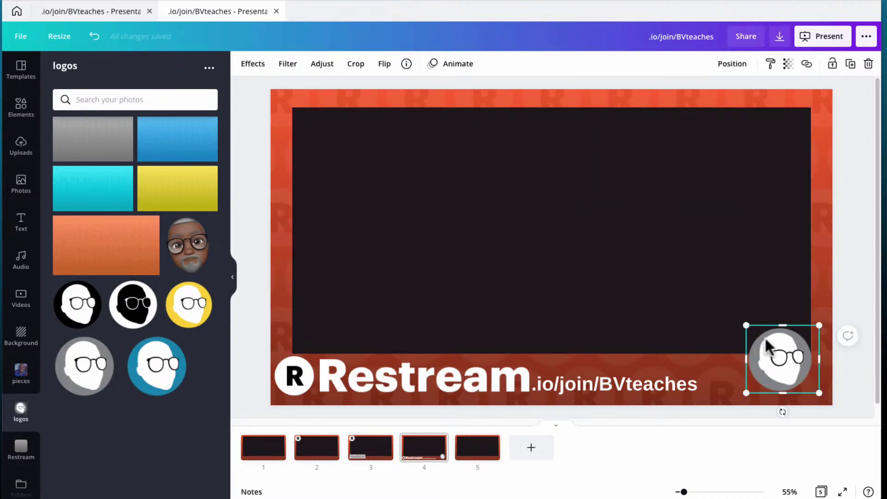
drag(746, 325, 738, 319)
drag(797, 366, 800, 367)
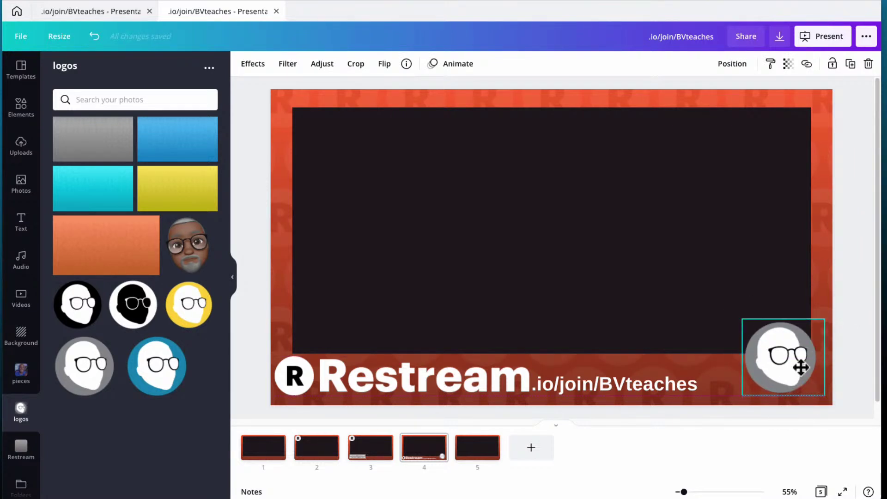
click(251, 174)
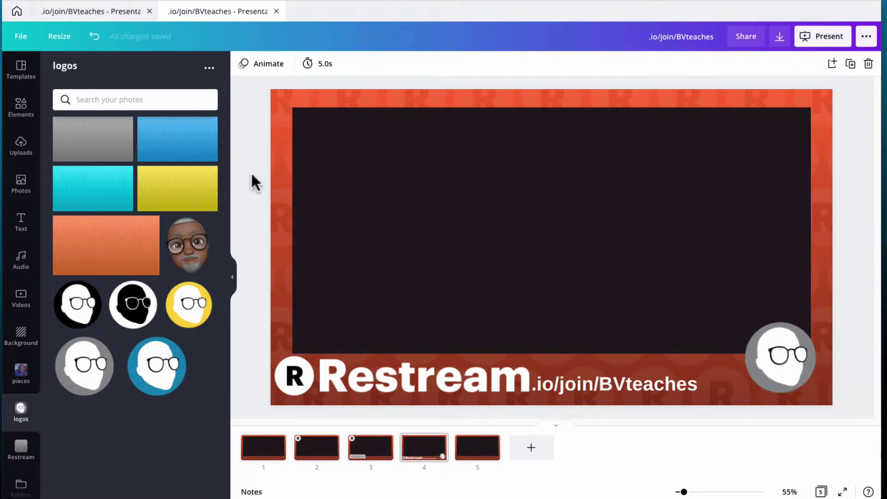
click(273, 456)
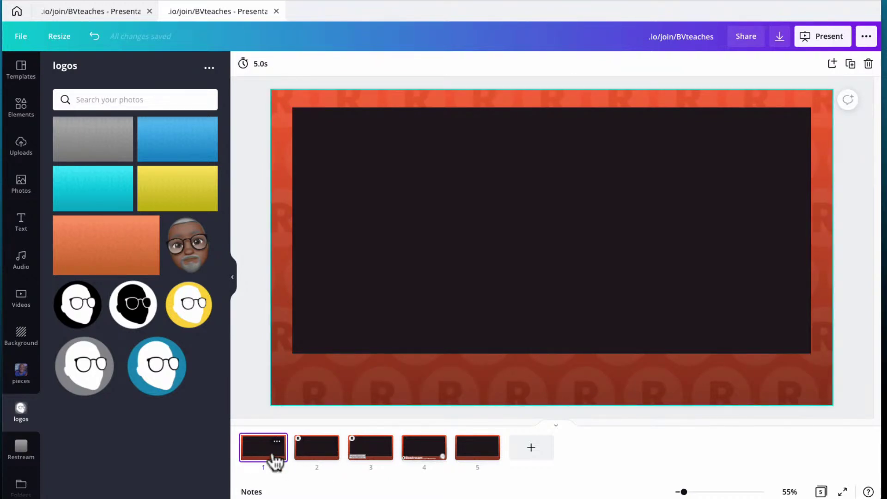
click(312, 452)
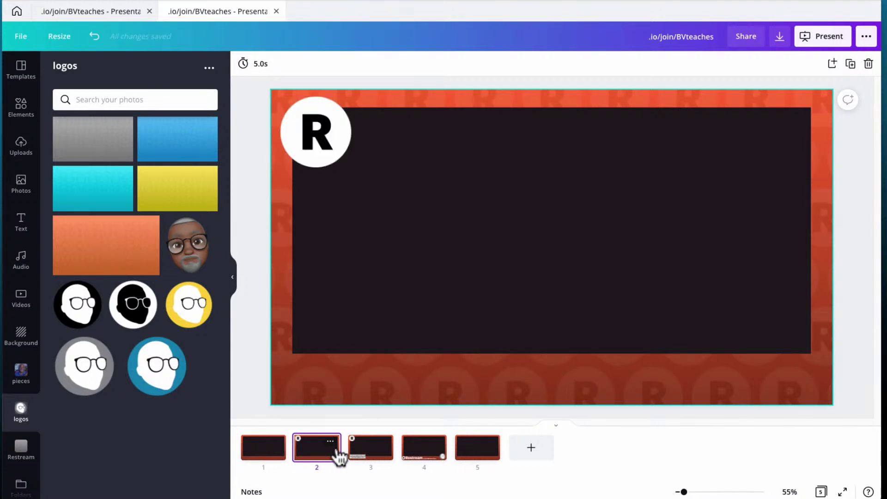
click(359, 452)
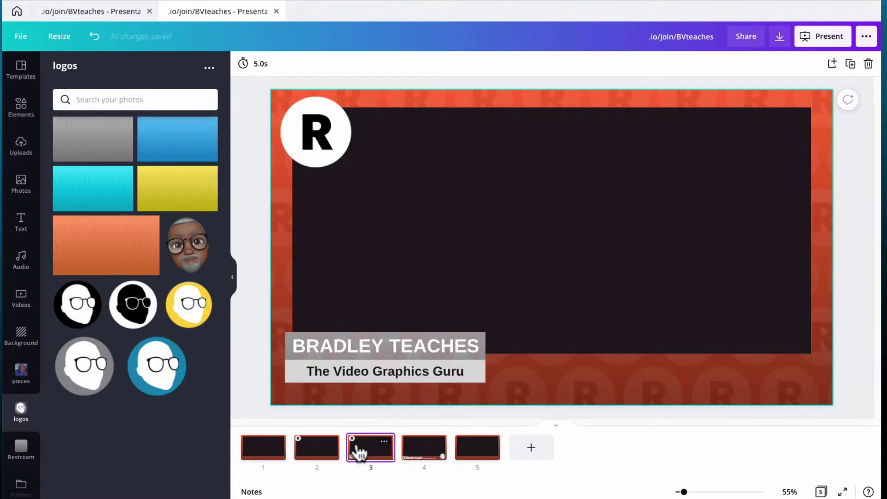
click(303, 452)
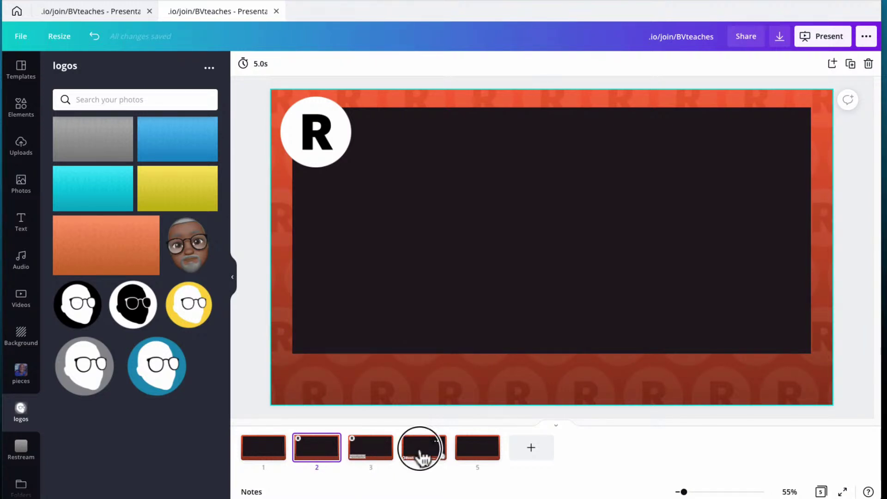
click(421, 454)
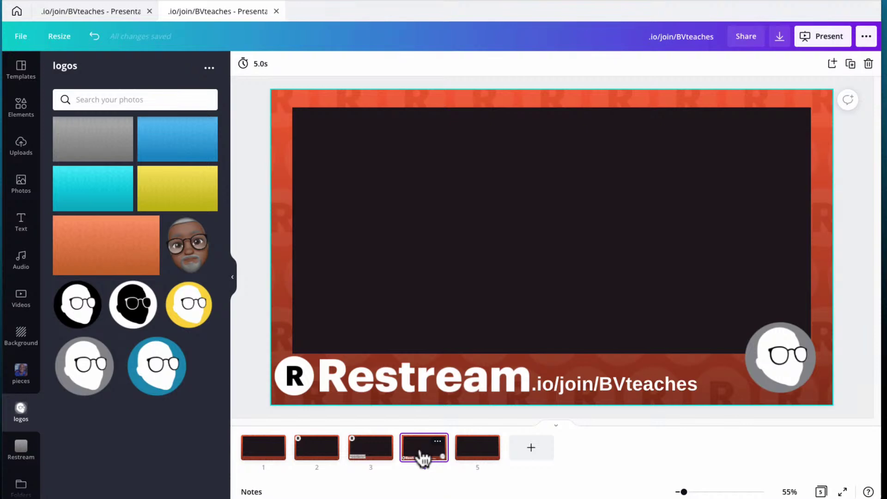